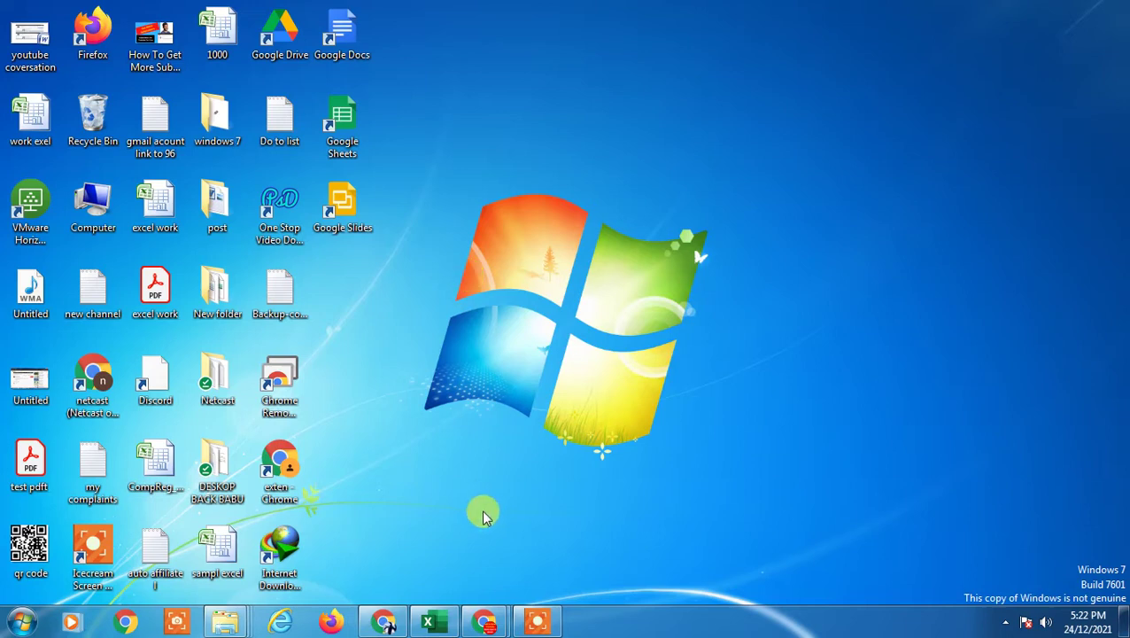
Step: Close the open meeting details and open the Saturday meeting instead
mouse_move(484, 621)
left_click(455, 559)
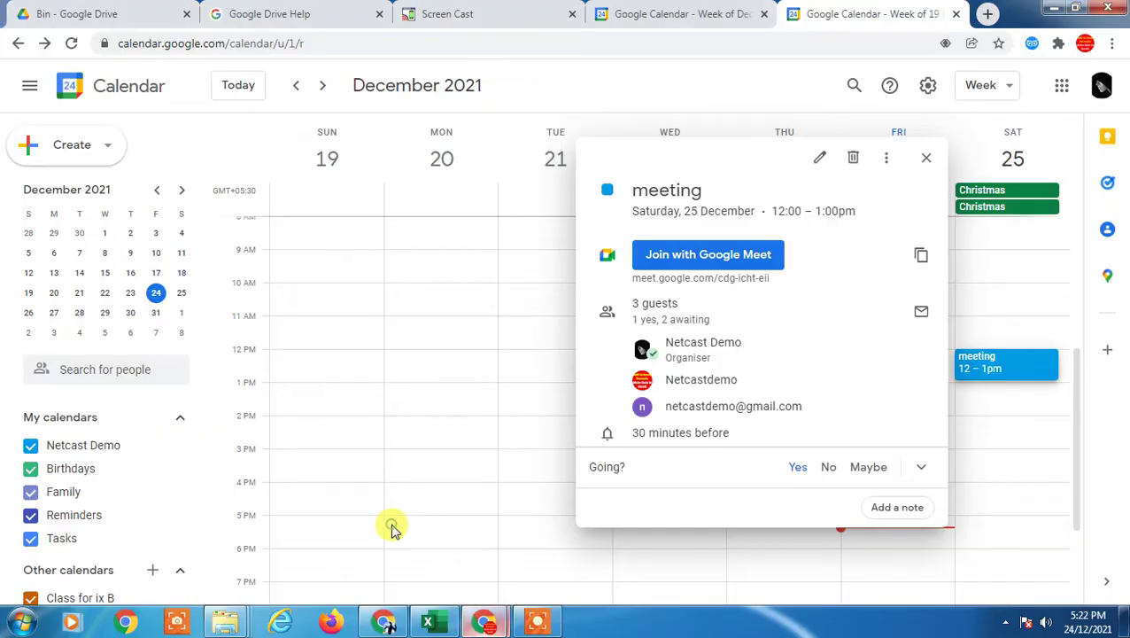
left_click(411, 323)
scroll(518, 307, "up", 1)
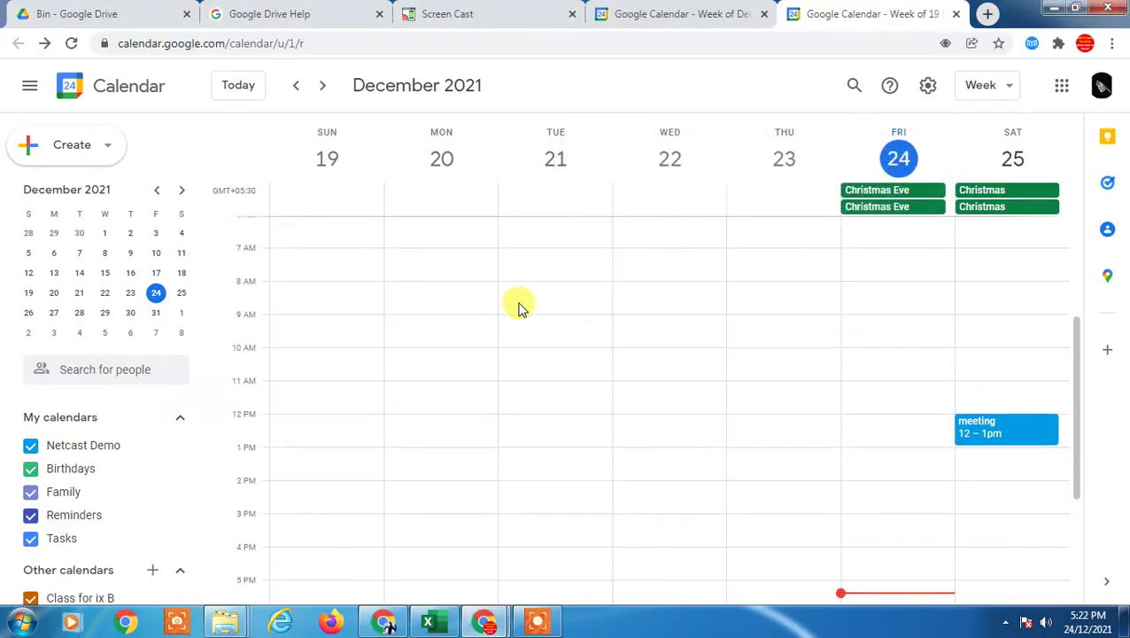
scroll(678, 335, "up", 1)
scroll(841, 359, "down", 1)
left_click(1014, 394)
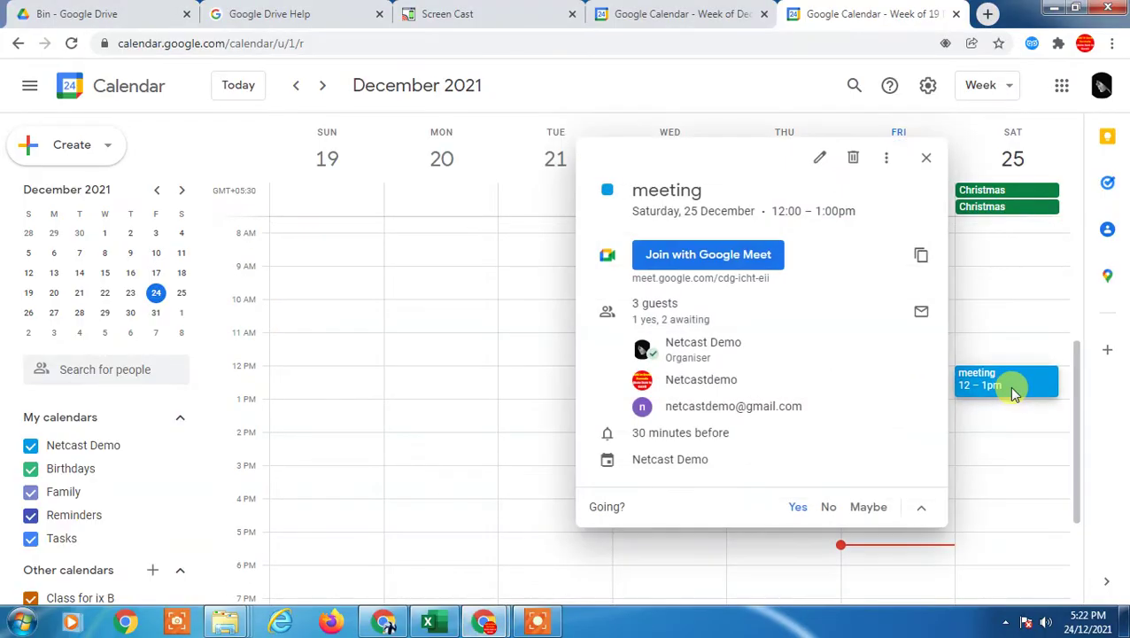
Step: Delete the Saturday meeting and send guests the note 'this meeting has cance…'
left_click(853, 161)
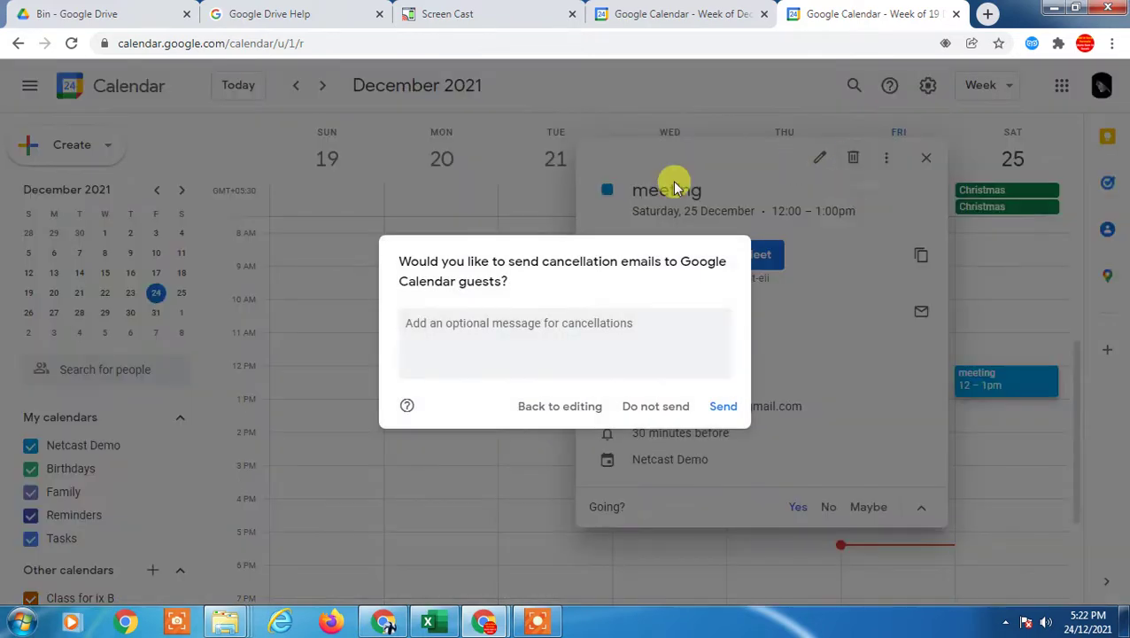
left_click(501, 328)
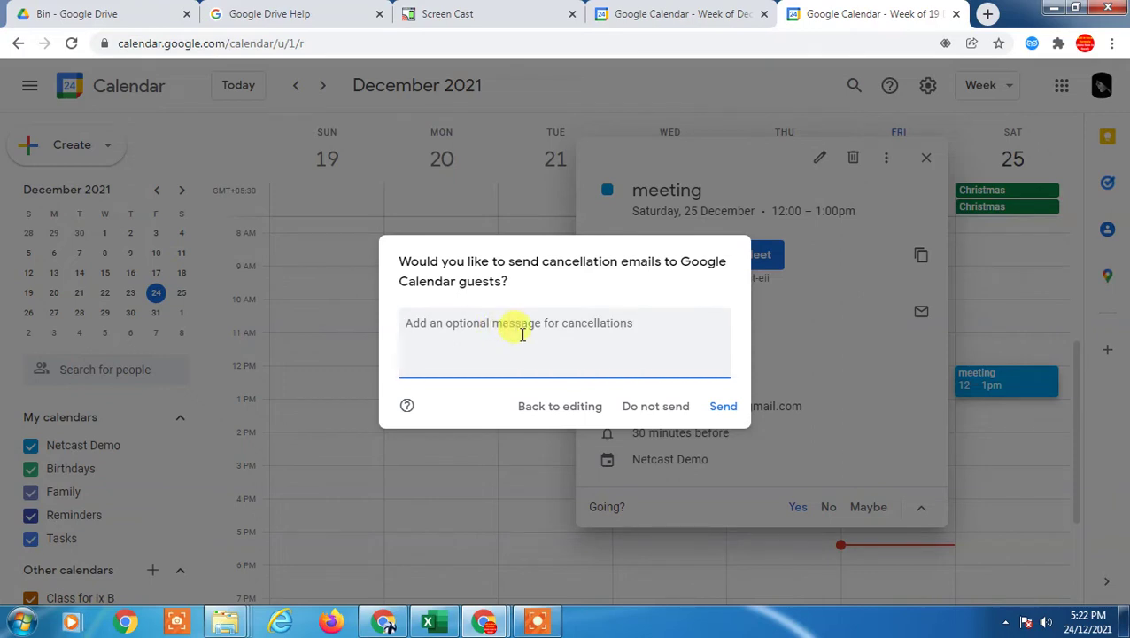
type("H")
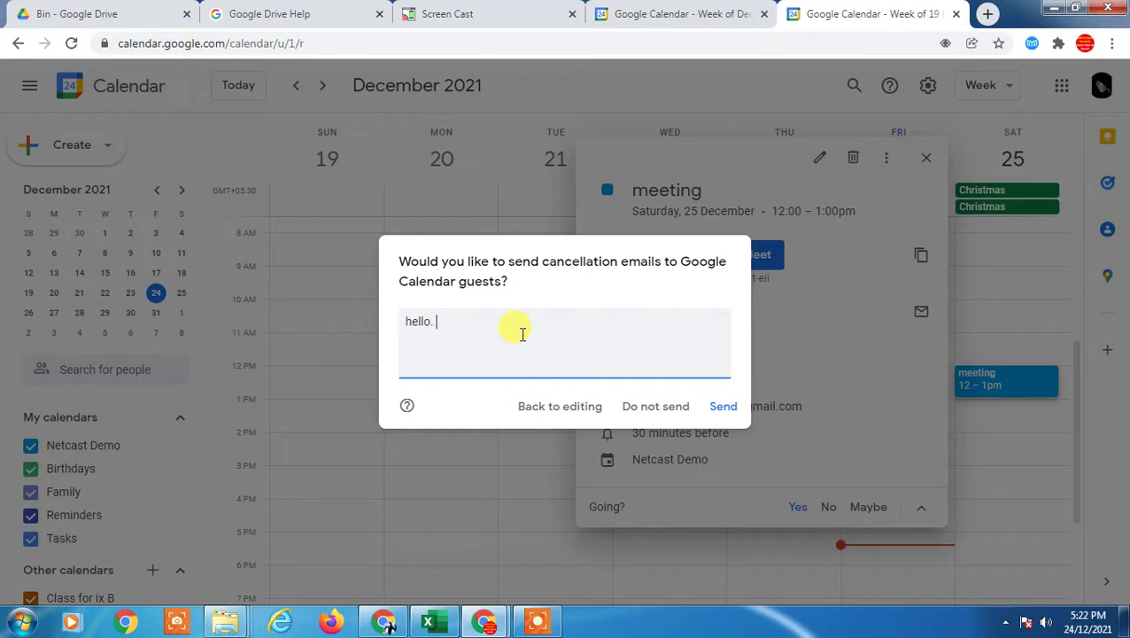
type("this meeting has c")
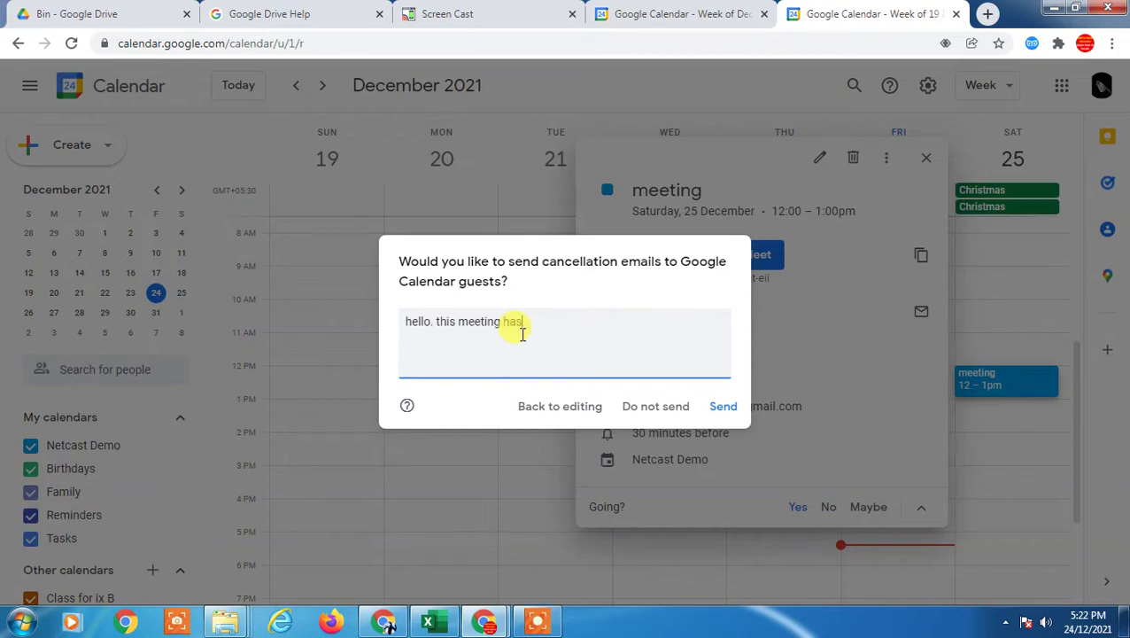
type("anceled")
left_click(722, 407)
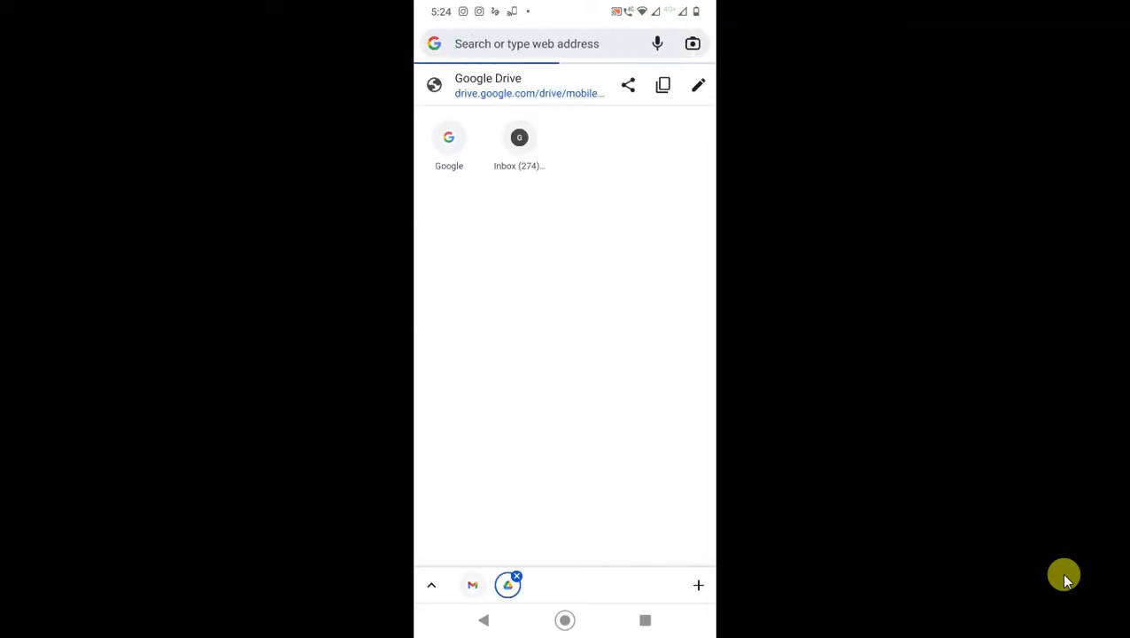
Step: Load google.com and show the Google apps list, scrolled down to Calendar
type("google.com")
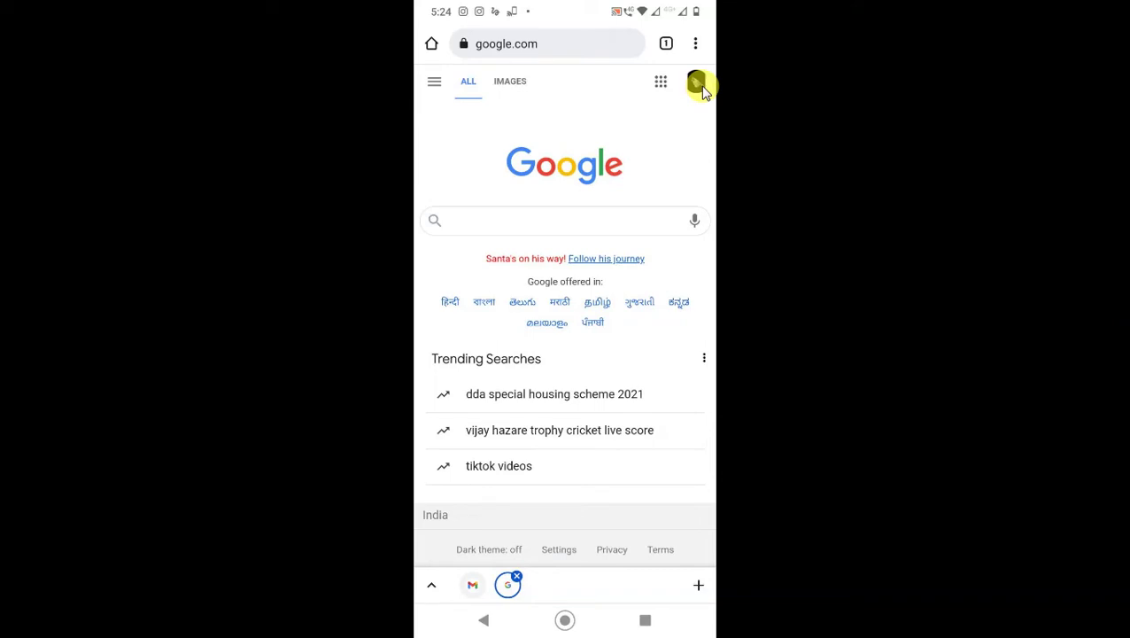
left_click(660, 82)
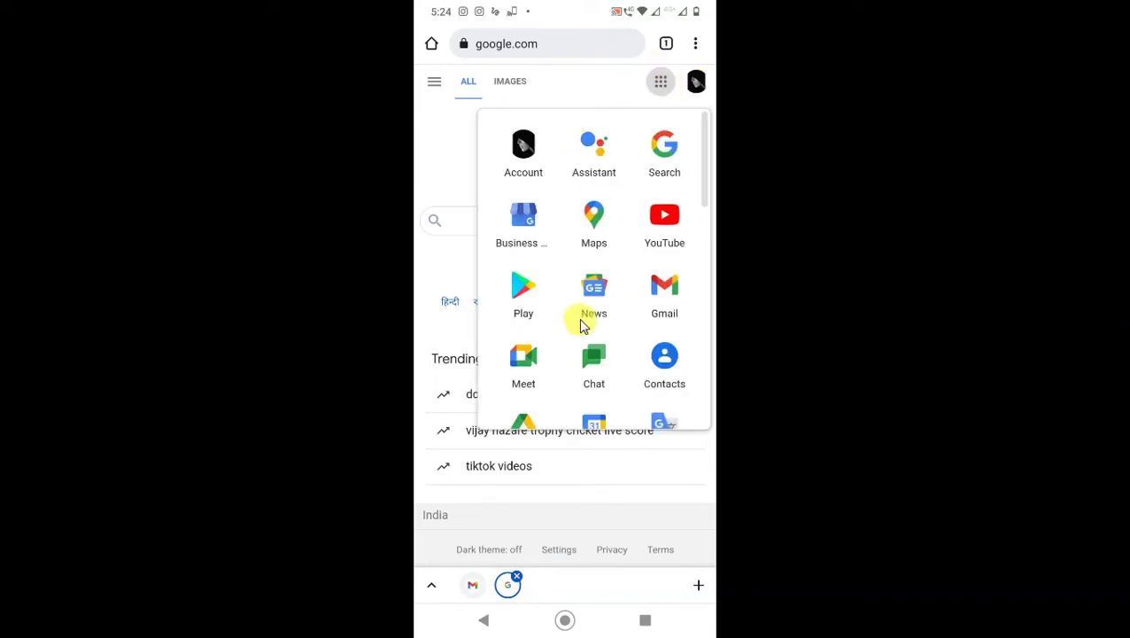
scroll(582, 326, "down", 2)
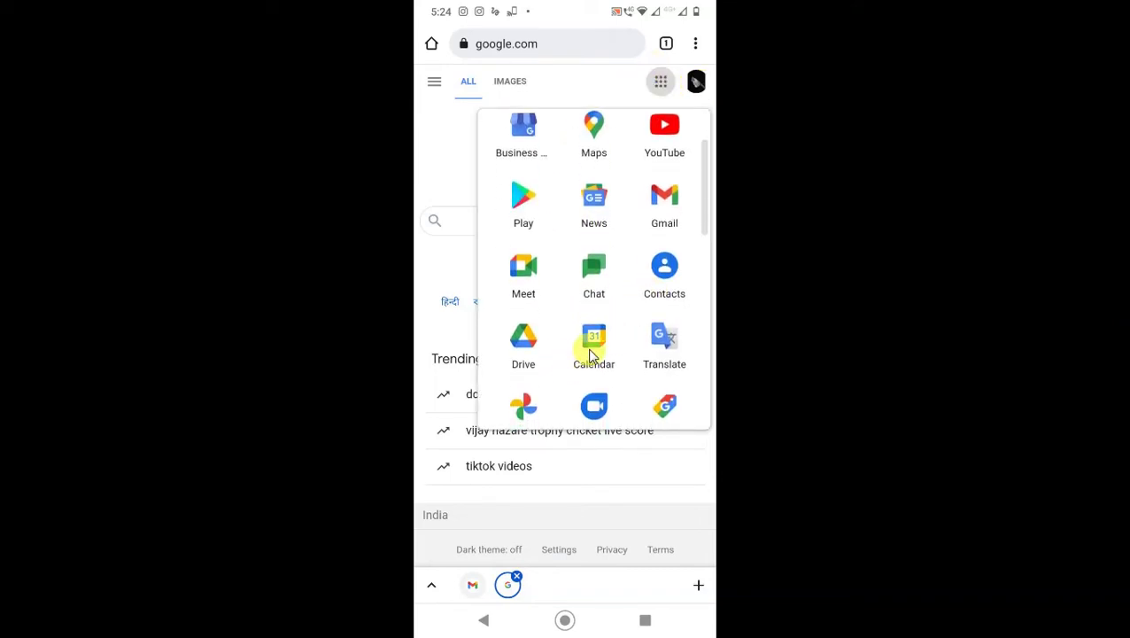
Step: Open Calendar, dismiss the cancellation email prompt, and return to Chrome's google.com page
left_click(593, 353)
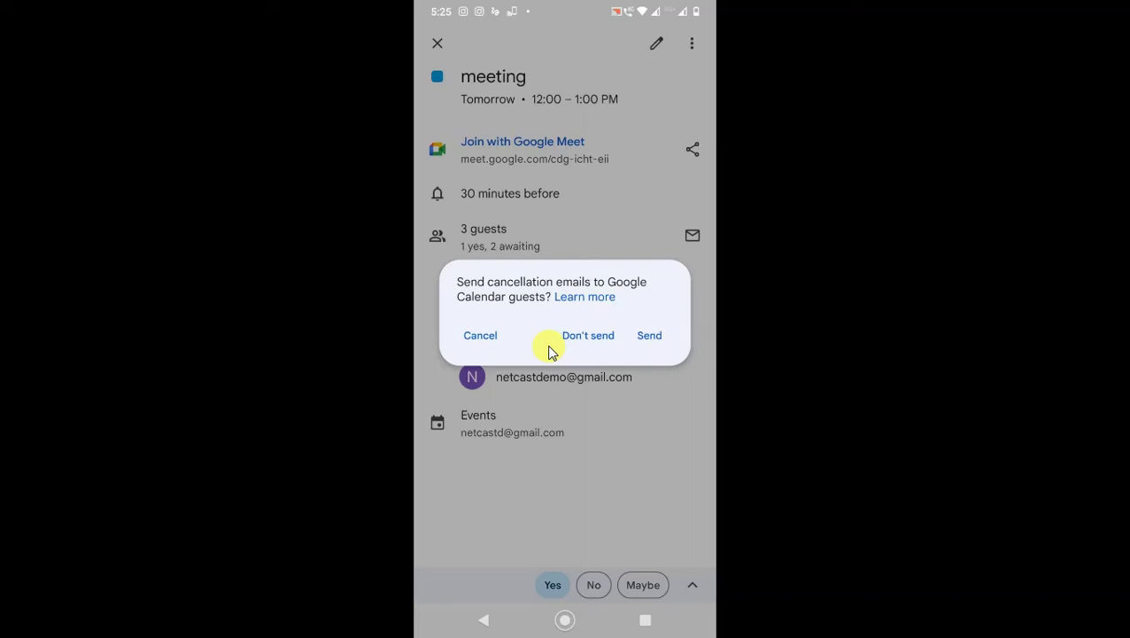
left_click(548, 352)
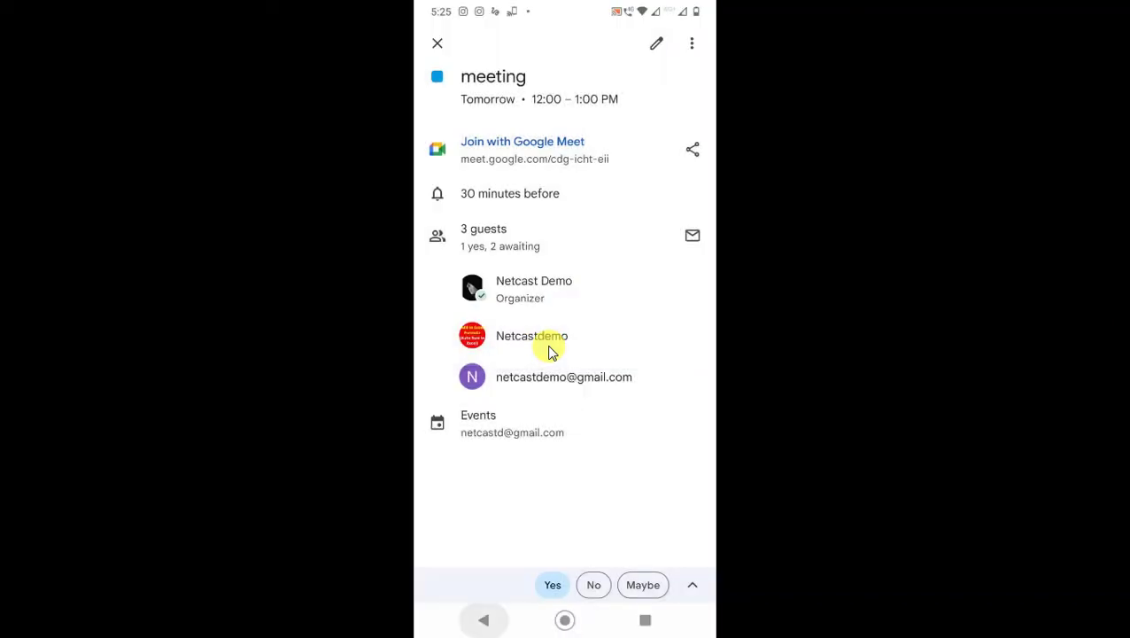
key("alt+s")
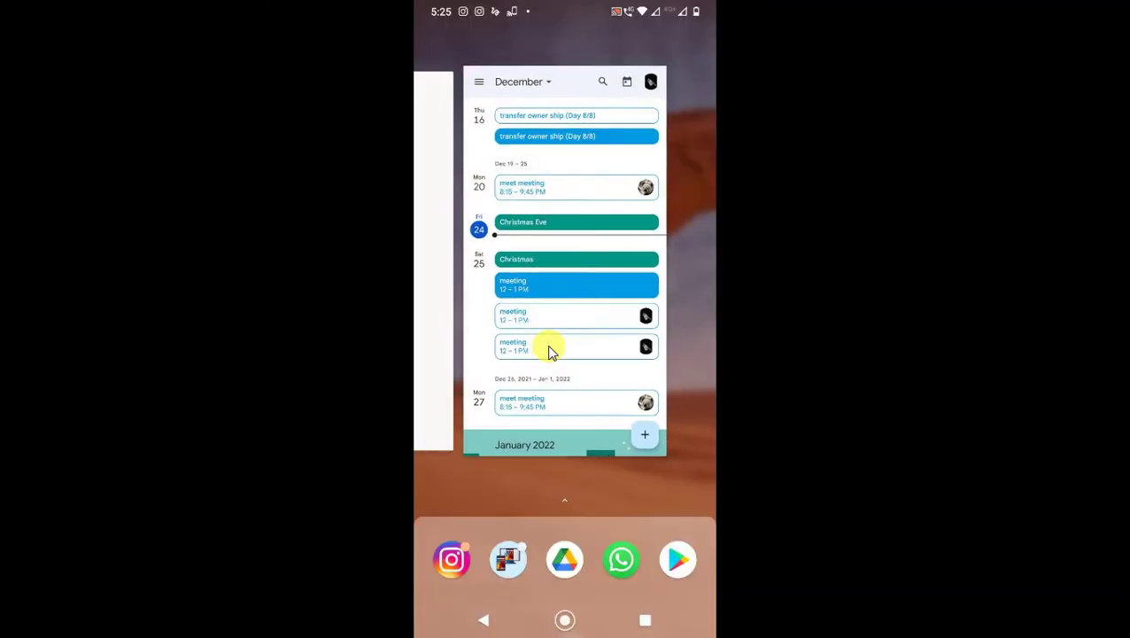
key("alt+s")
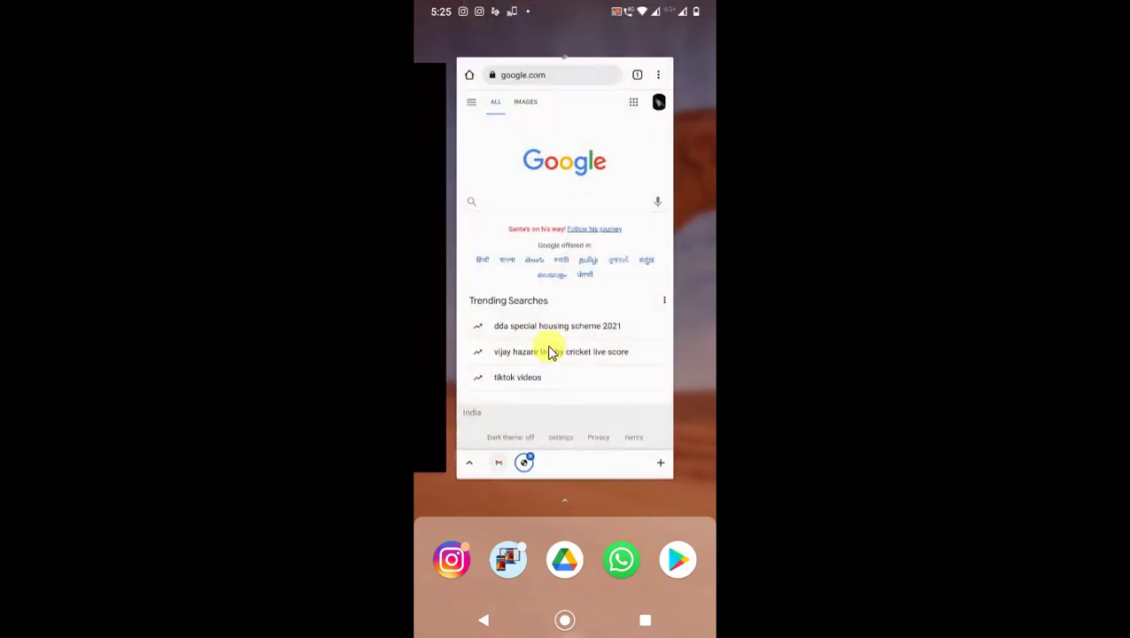
Step: Open and close Chrome's options menu, then go to the phone's home screen
key("alt+m")
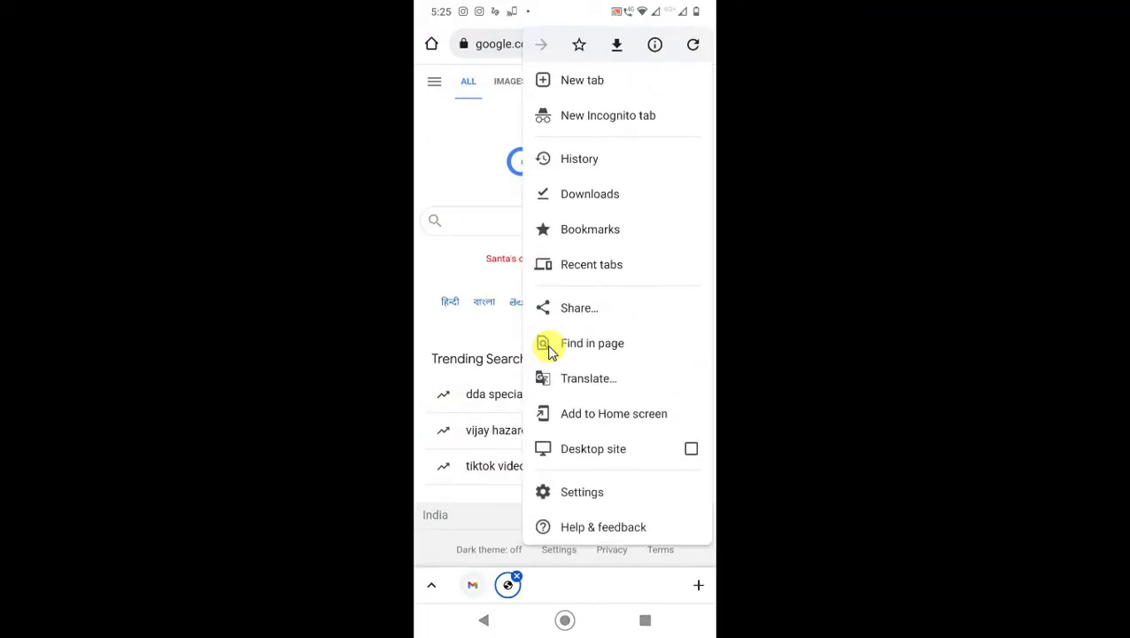
key("Escape")
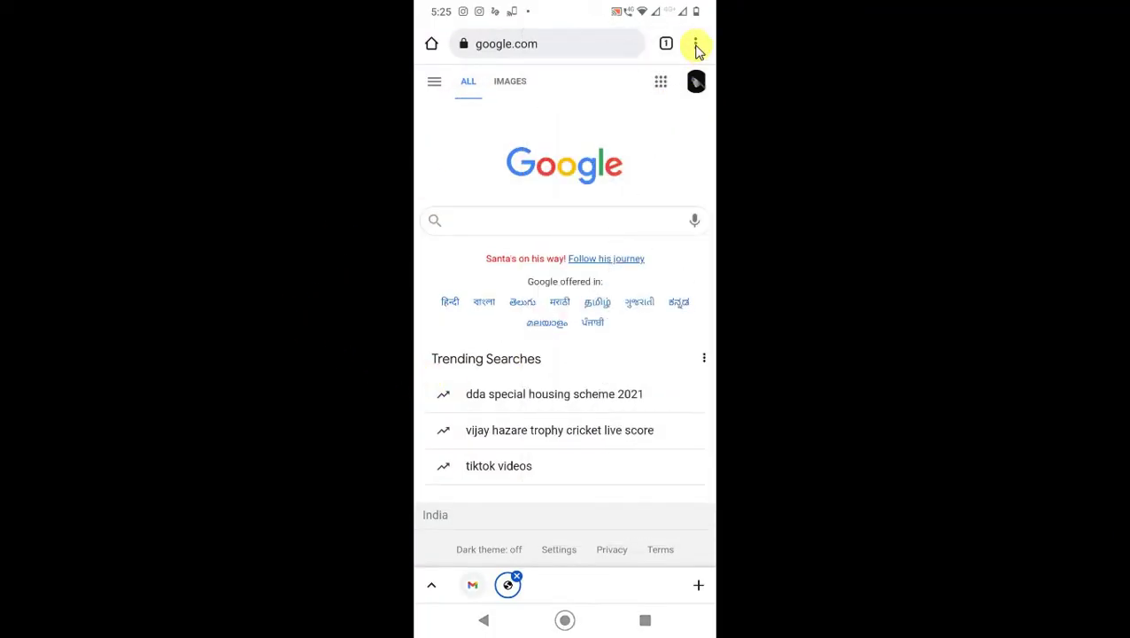
key("F11")
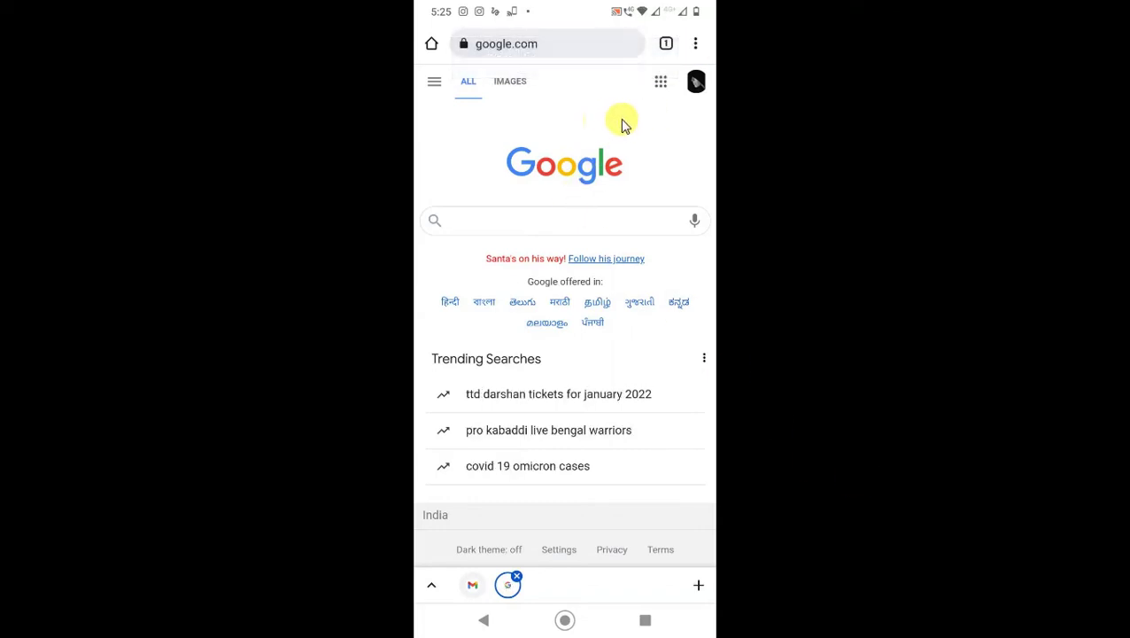
middle_click(671, 90)
Step: Reach the Calendar app's info page in Settings and view its permissions
key("alt+n")
key("alt+n")
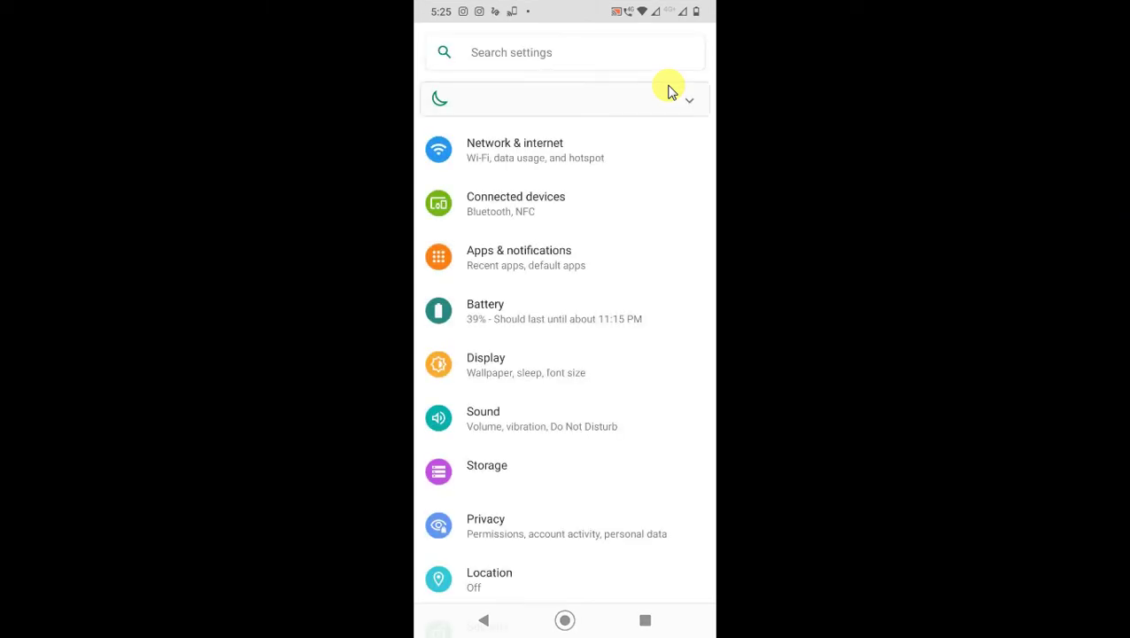
scroll(671, 90, "down", 2)
scroll(670, 91, "down", 3)
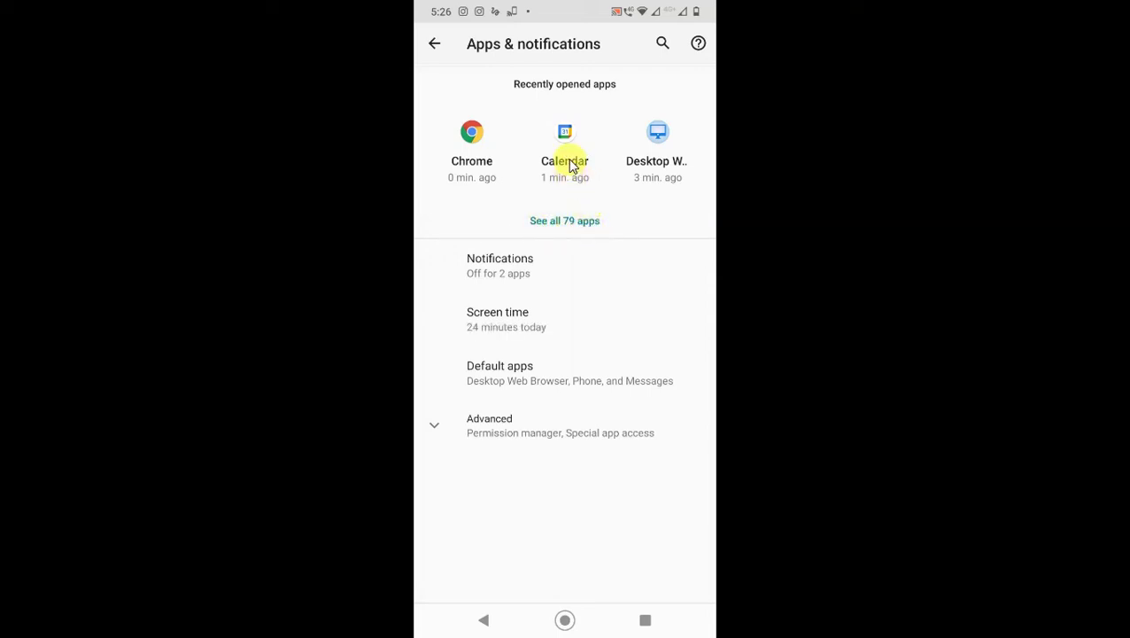
left_click(571, 166)
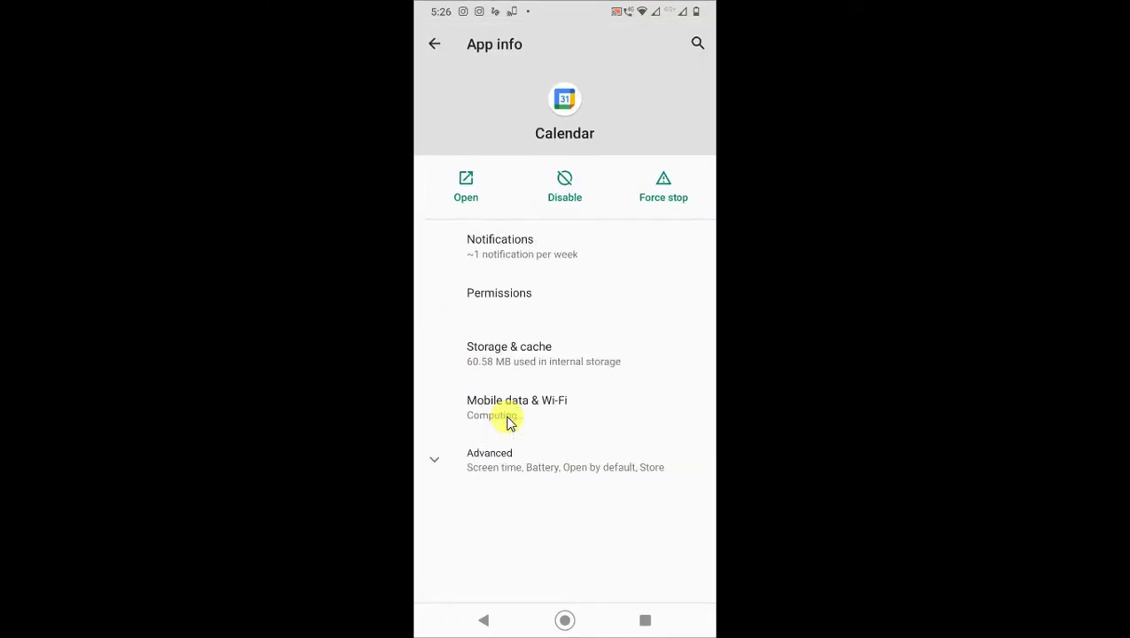
left_click(506, 306)
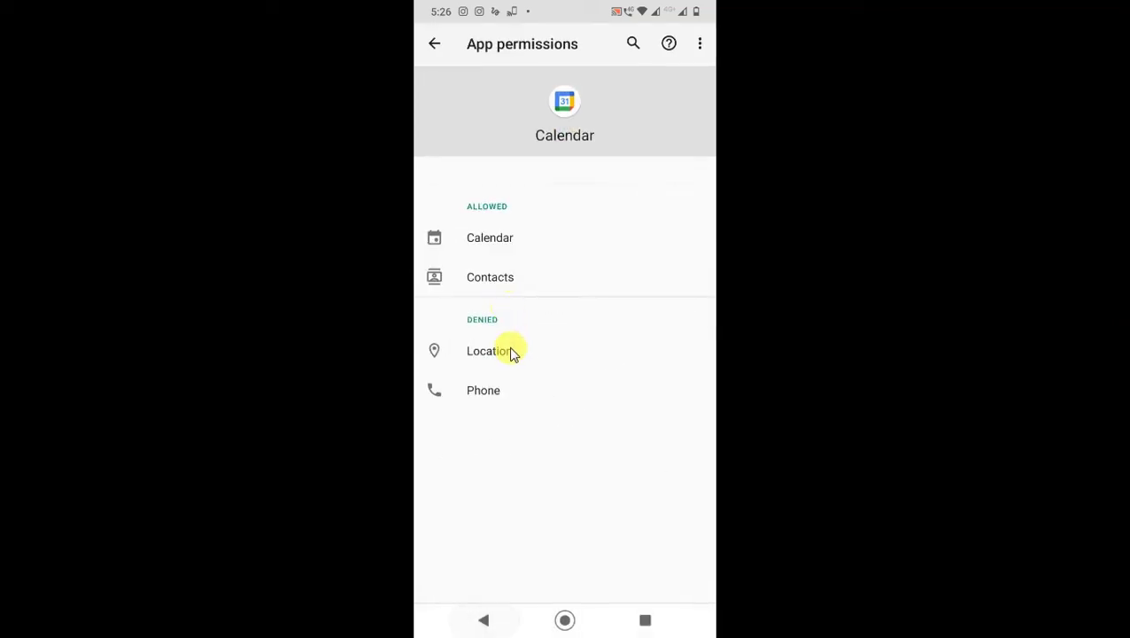
key("Escape")
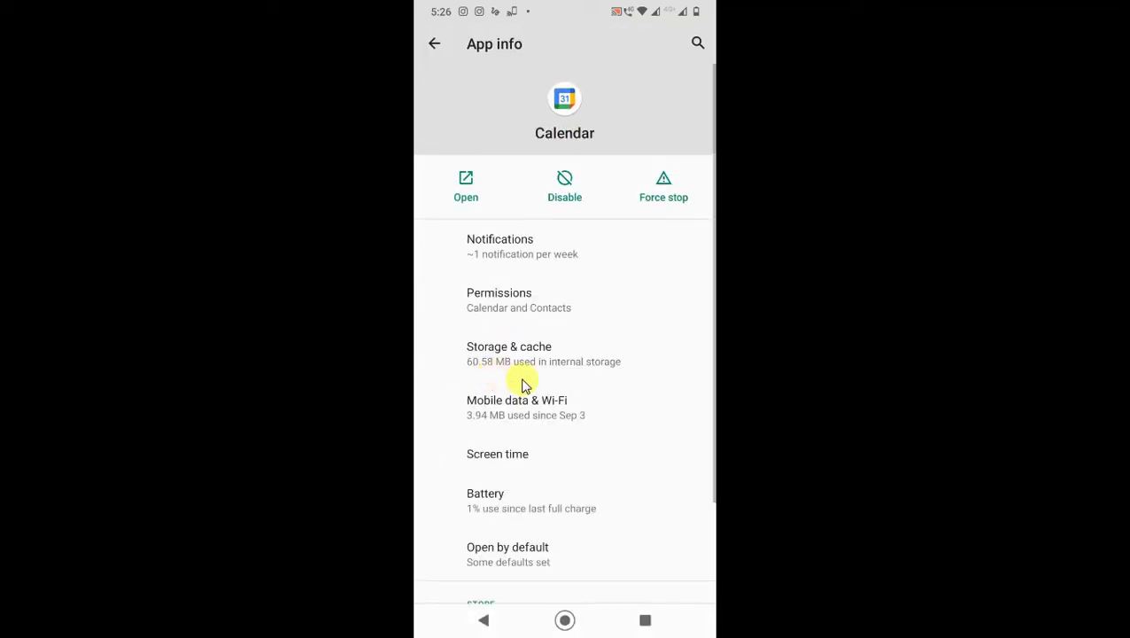
Step: Set Calendar's Open supported links option to Don't open in this app
scroll(549, 389, "down", 1)
scroll(576, 403, "down", 1)
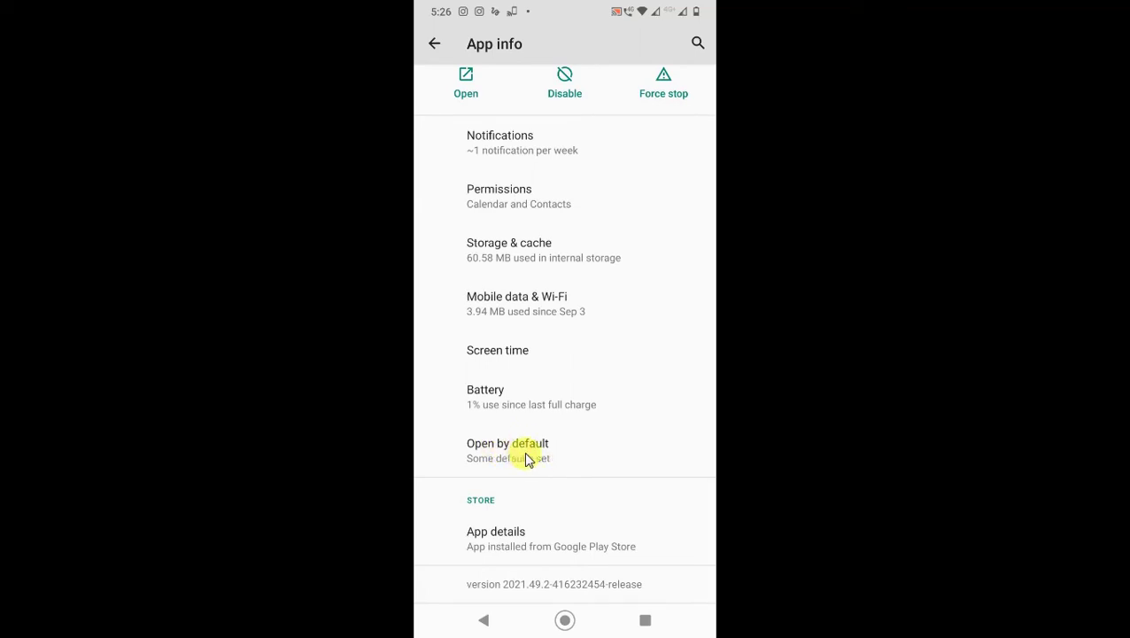
left_click(526, 458)
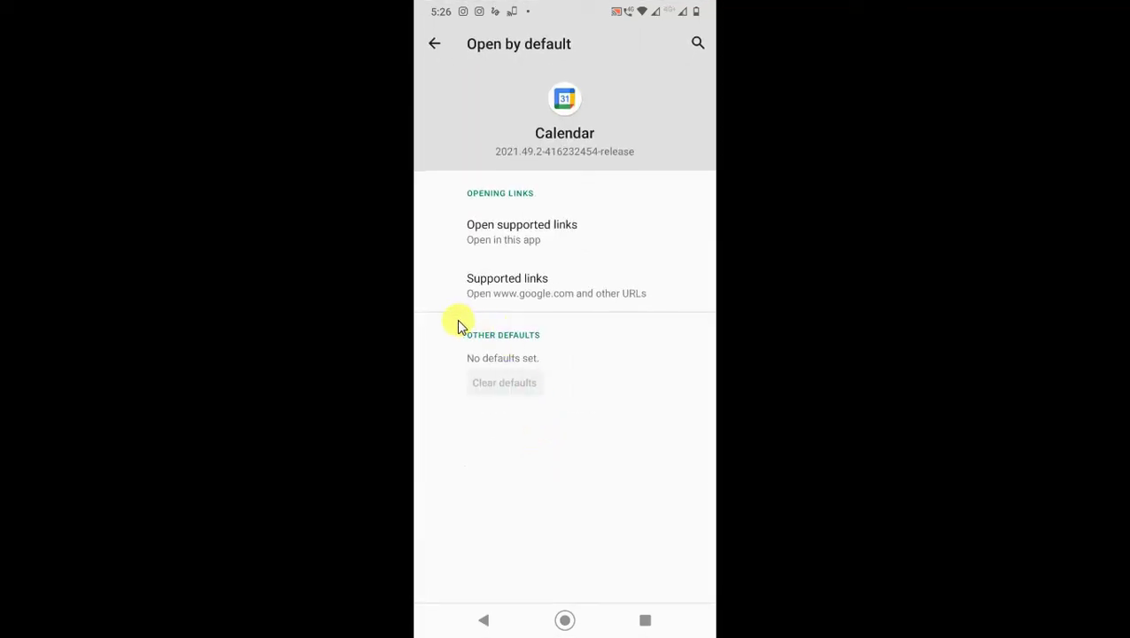
left_click(534, 242)
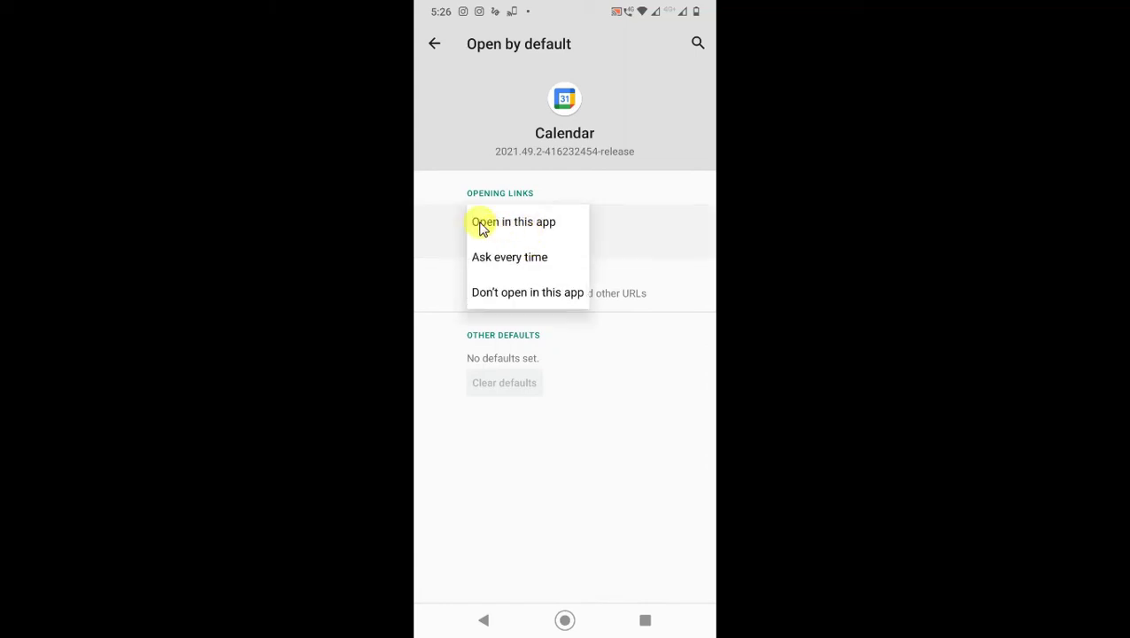
left_click(534, 296)
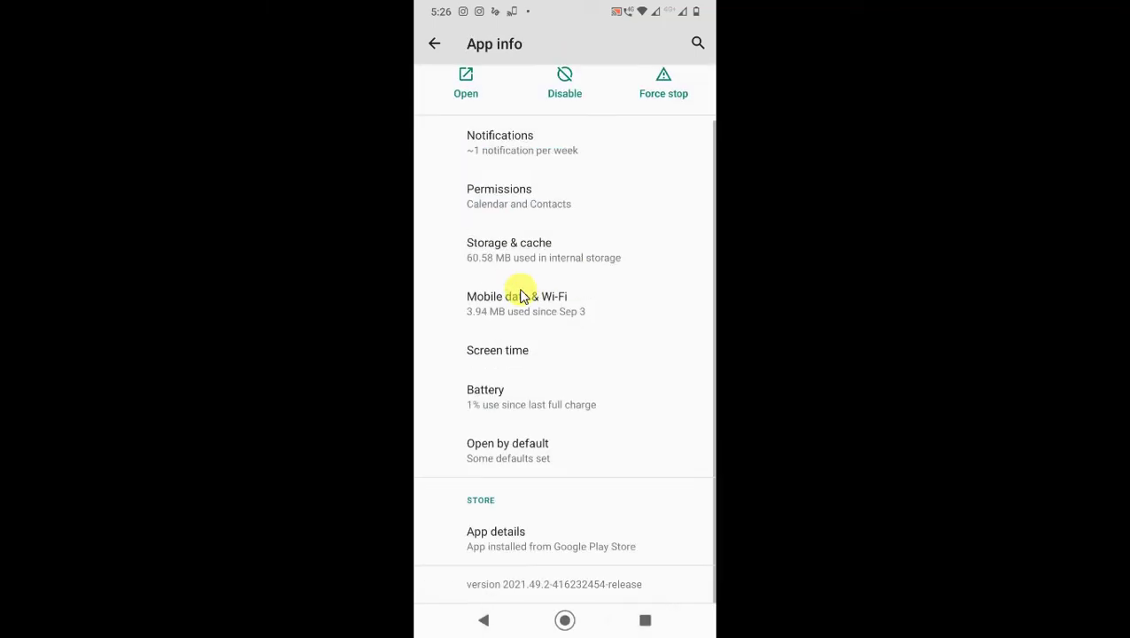
key("alt+Tab")
key("alt+Tab")
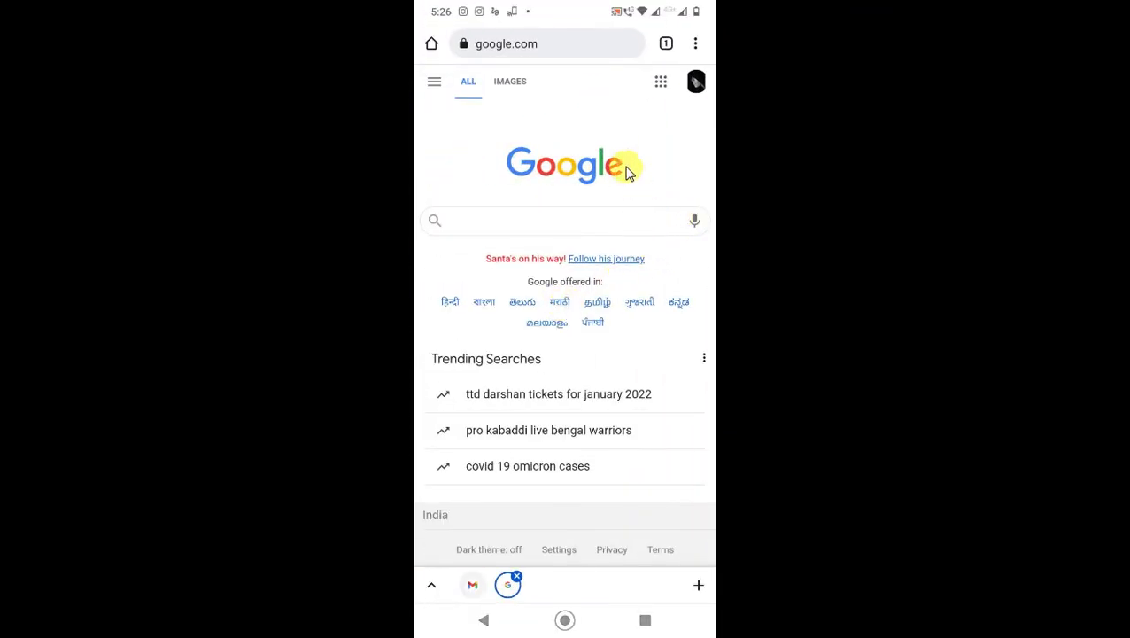
Step: Switch Chrome's google.com page to the desktop site
left_click(660, 84)
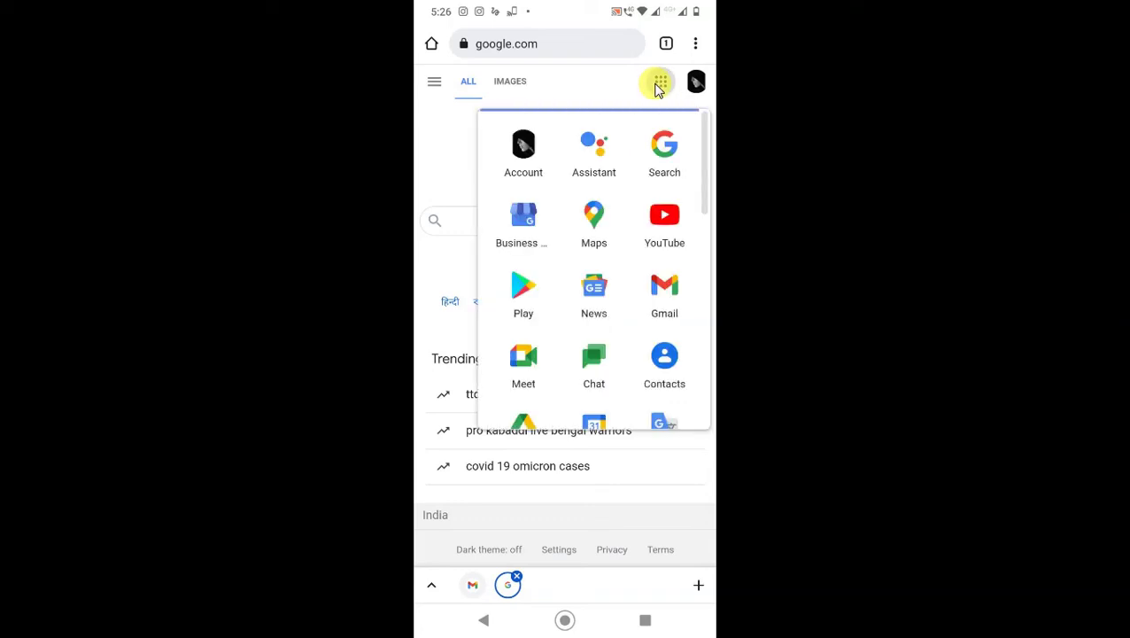
left_click(659, 85)
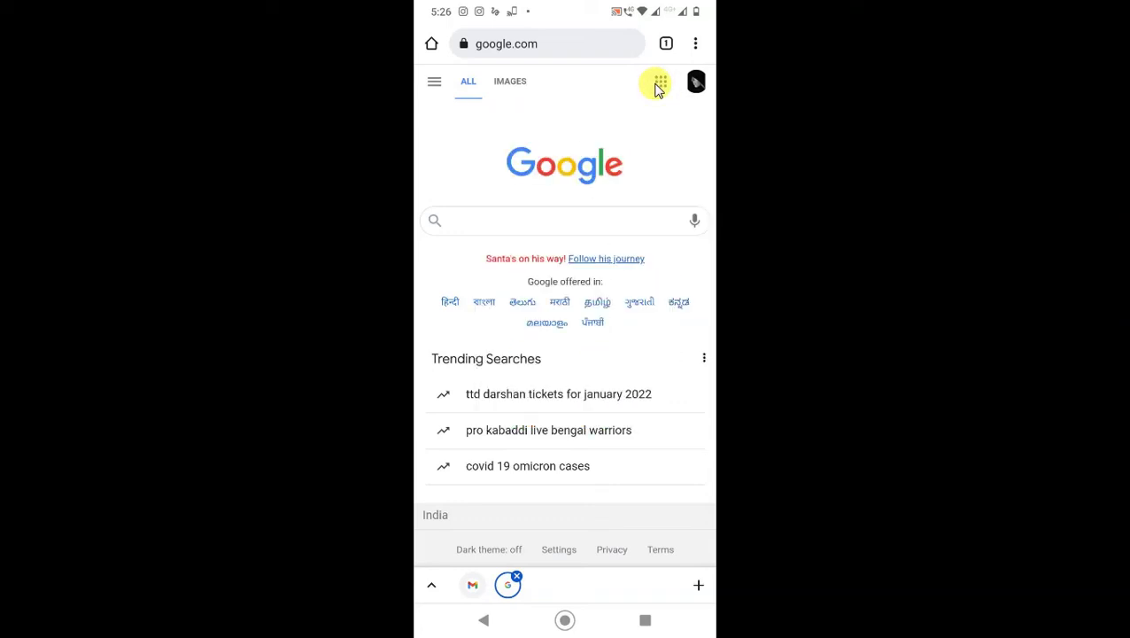
left_click(698, 49)
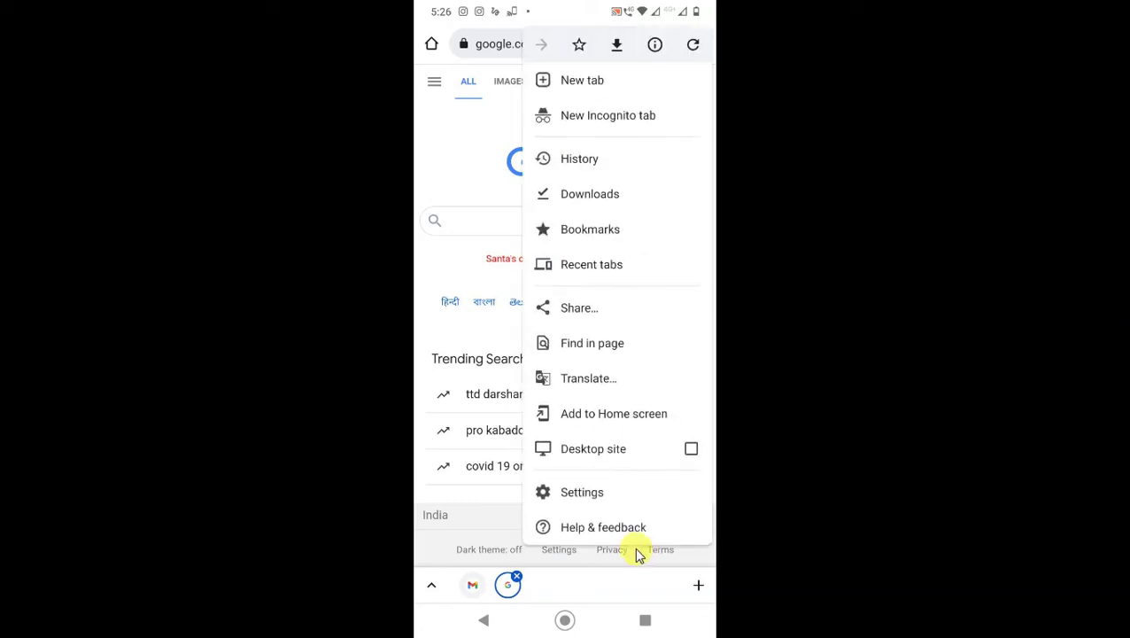
left_click(660, 450)
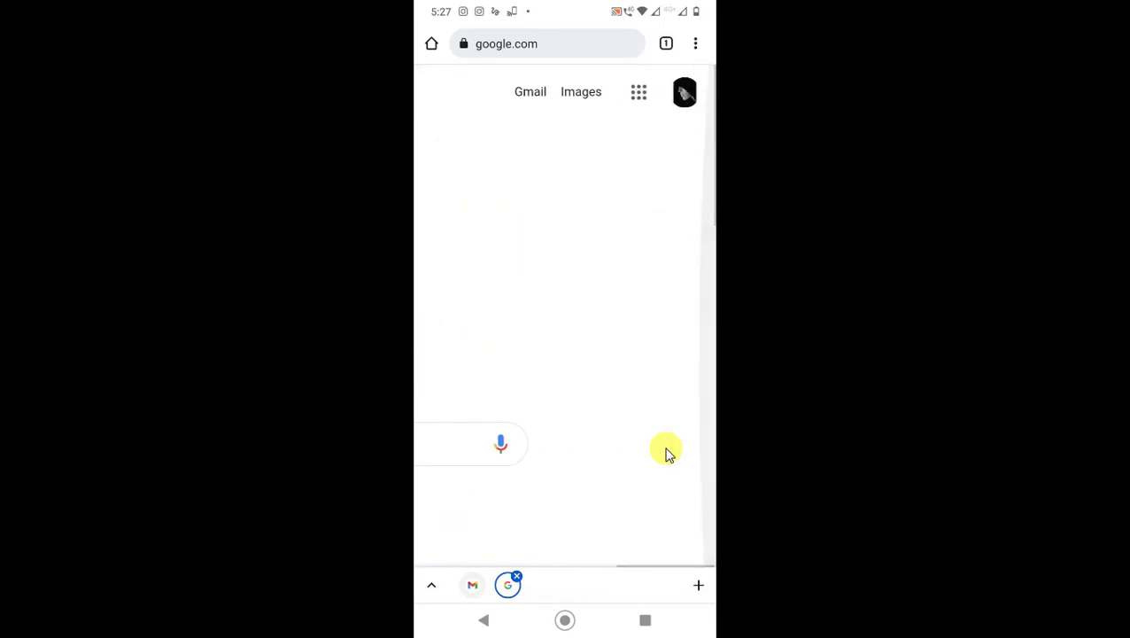
Step: Launch Google Calendar in the browser from the Google apps list
left_click(645, 94)
mouse_move(479, 479)
left_mouse_down()
mouse_move(556, 426)
mouse_move(537, 340)
left_mouse_up()
left_click(460, 400)
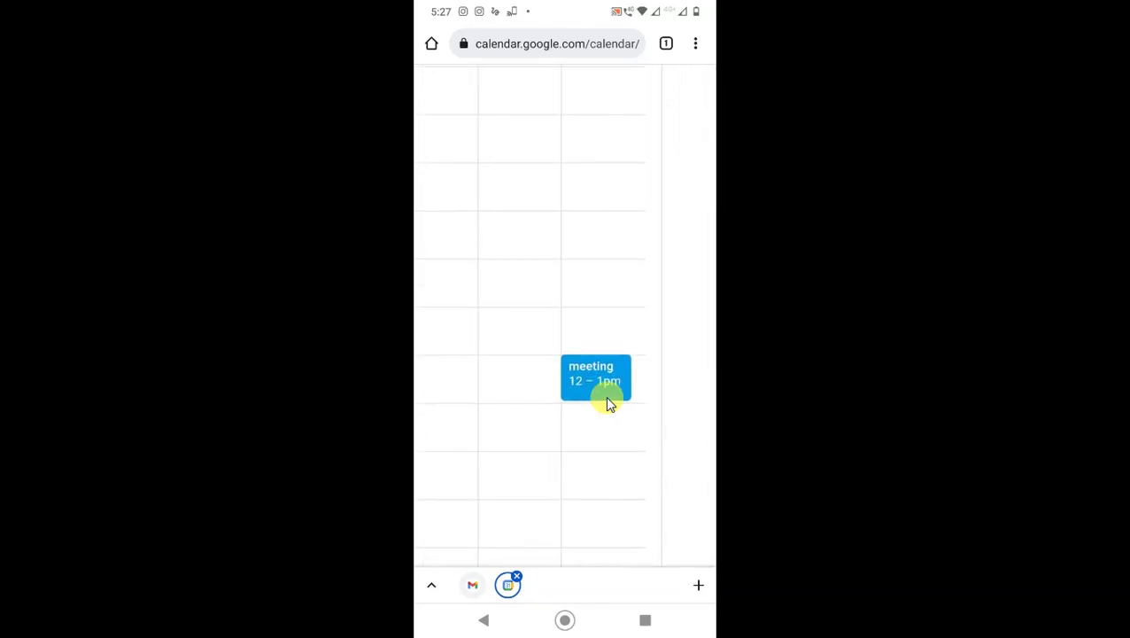
Step: Delete the 12–1pm meeting and begin a guest cancellation note with 'H'
right_click(607, 403)
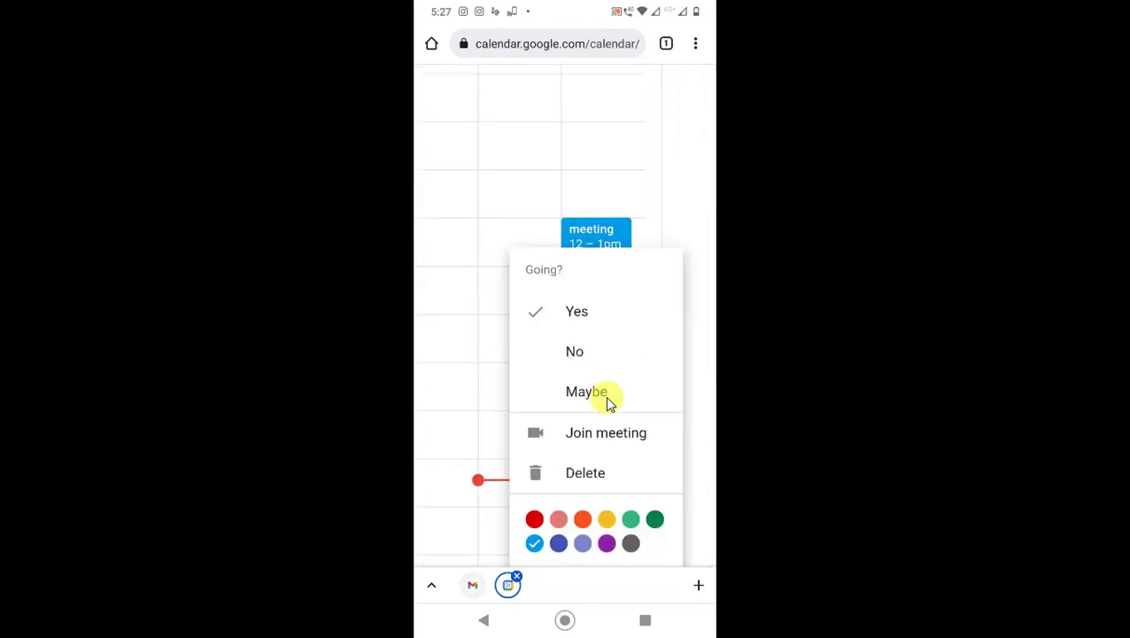
left_click(568, 478)
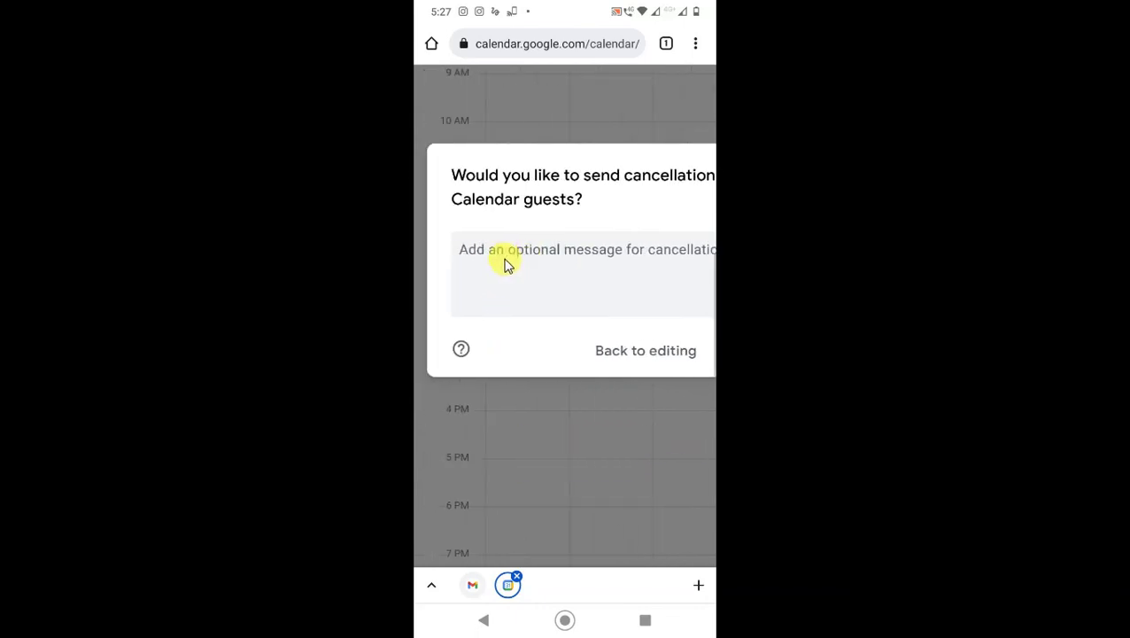
left_click(553, 285)
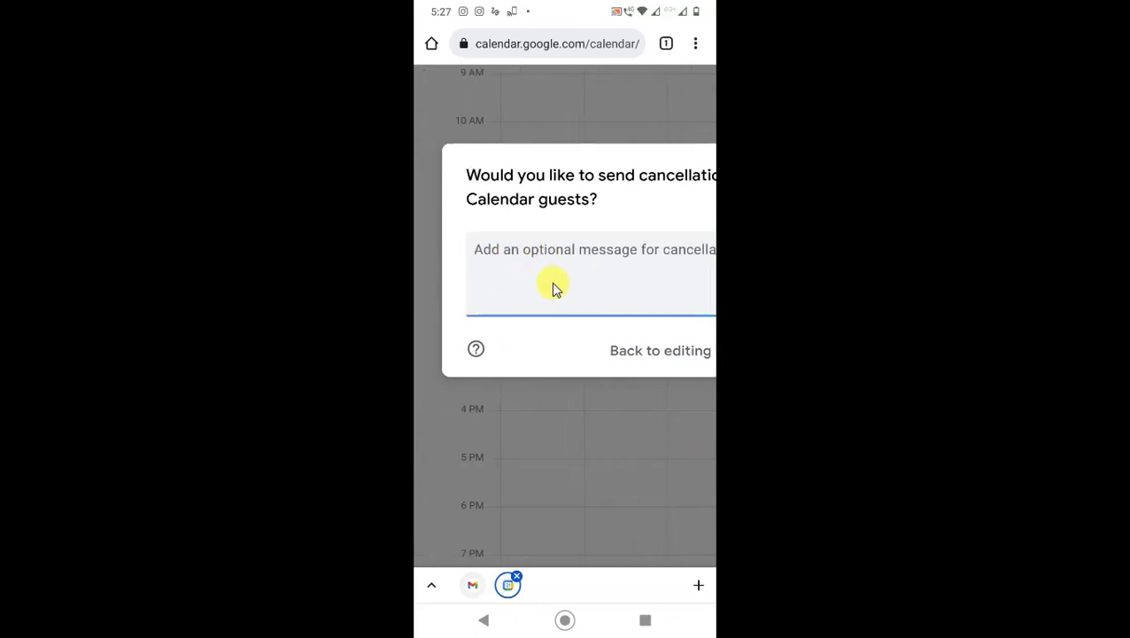
type("Hj")
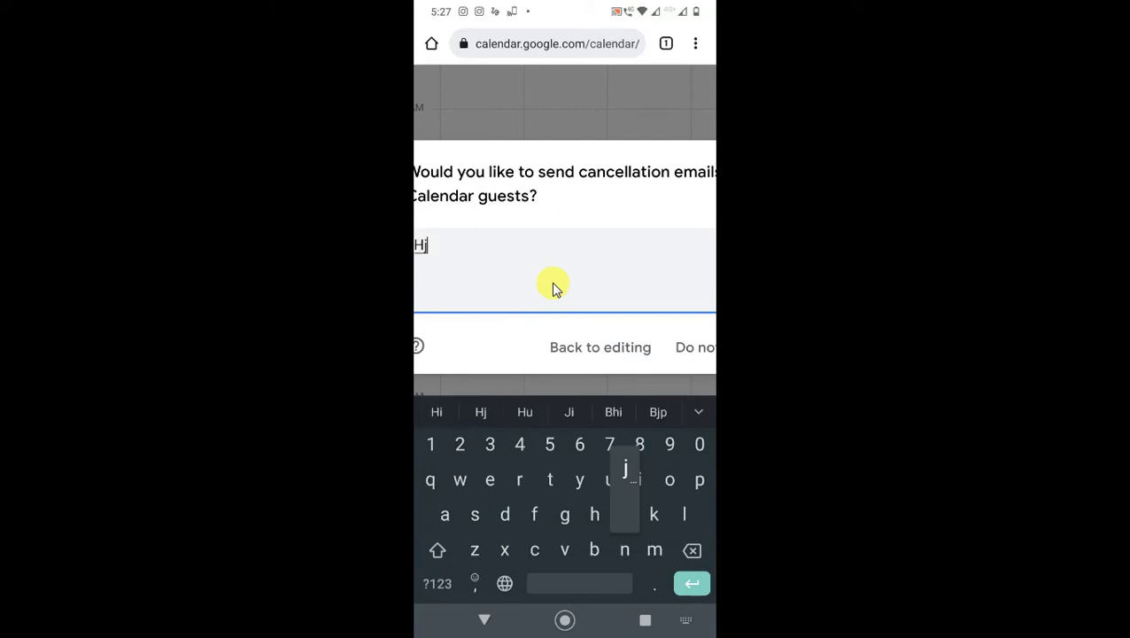